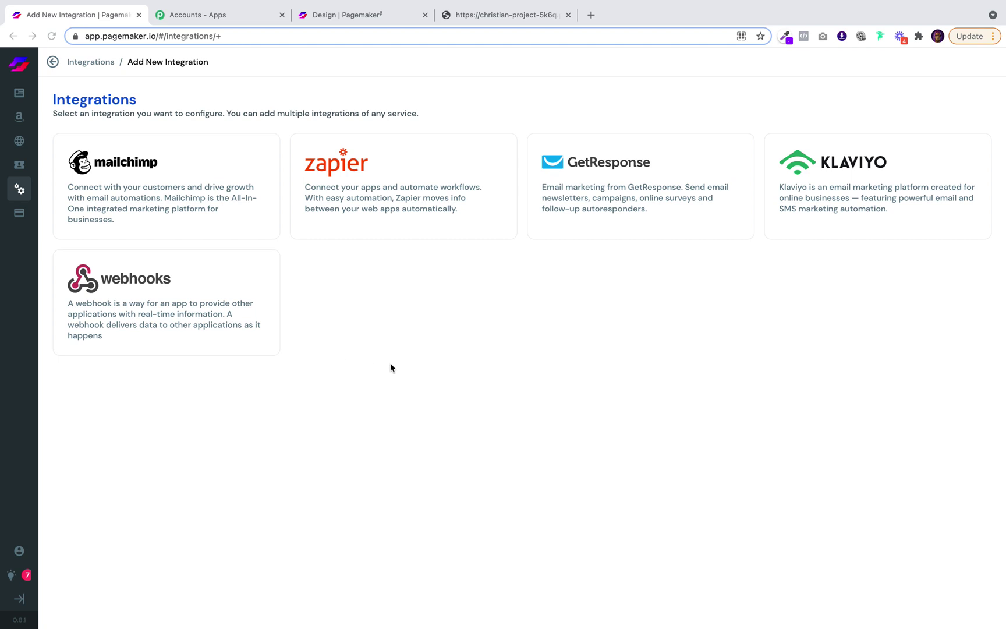
- Go to the Integrations page from the sidebar
click(19, 188)
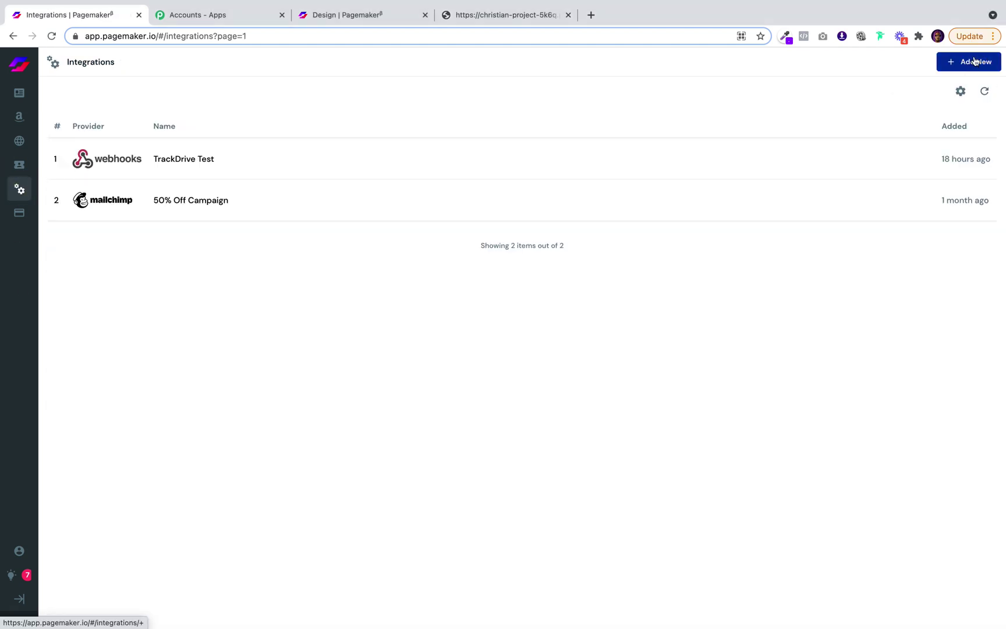
- Add a new webhooks integration named 'Personal Injury Lawyer'
click(971, 61)
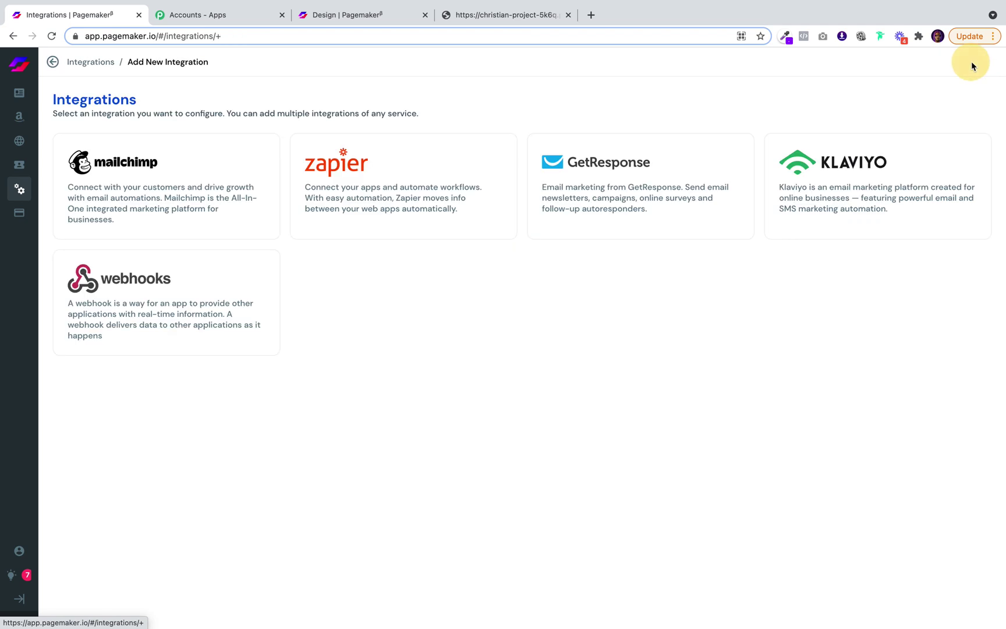
click(155, 329)
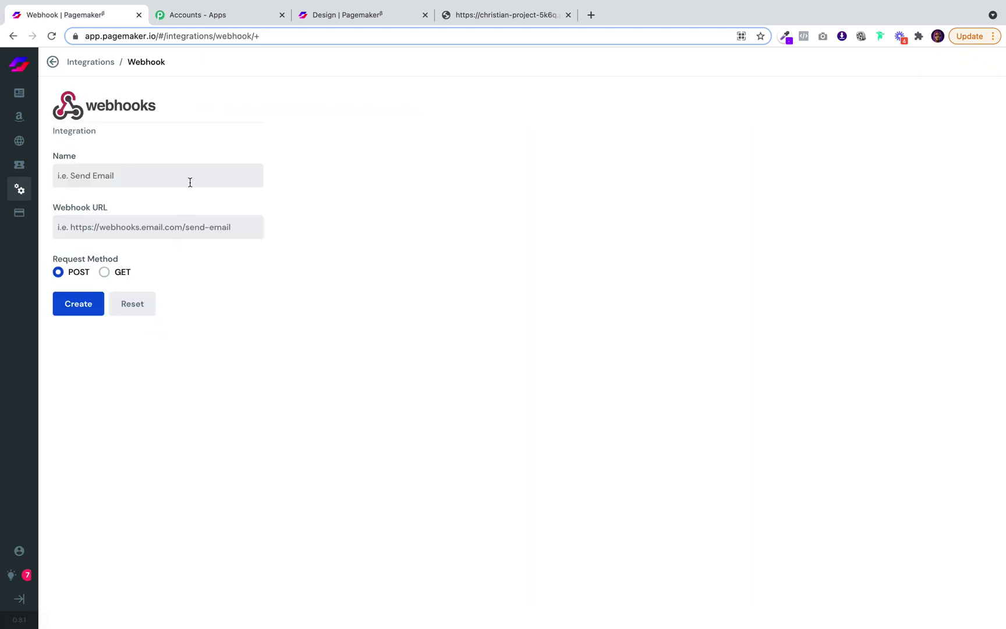
click(192, 173)
text(Paersonal IIn)
key(BackSpace)
key(BackSpace)
text(njury IA)
key(BackSpace)
key(BackSpace)
text(Lawyer)
click(216, 221)
click(236, 18)
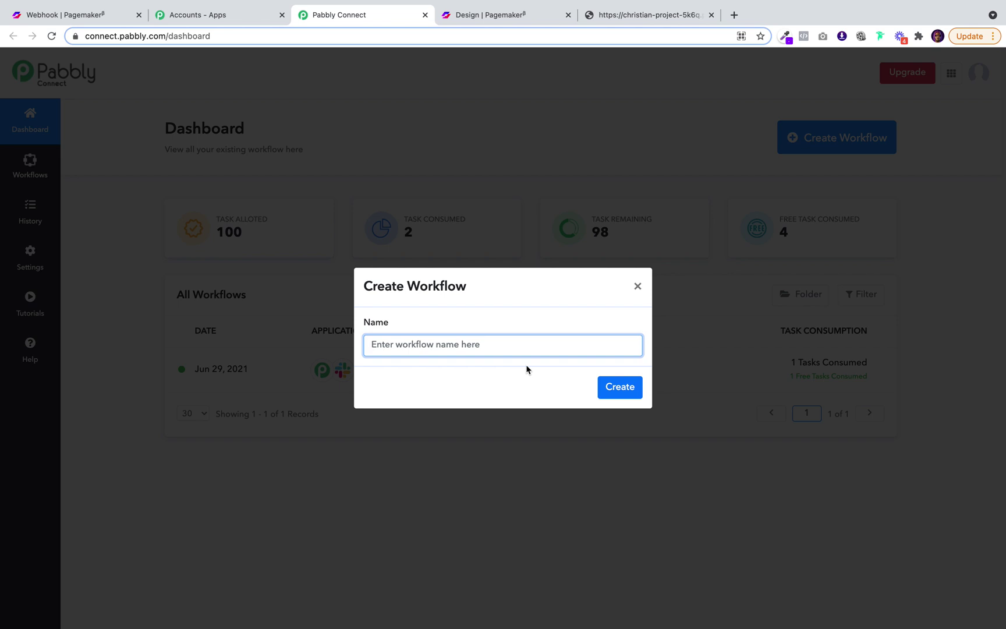
- Create a Pabbly workflow 'Personal Injury Lawyer' with a Webhook trigger and copy its webhook URL
text(Personal Injury Lawyer)
click(619, 388)
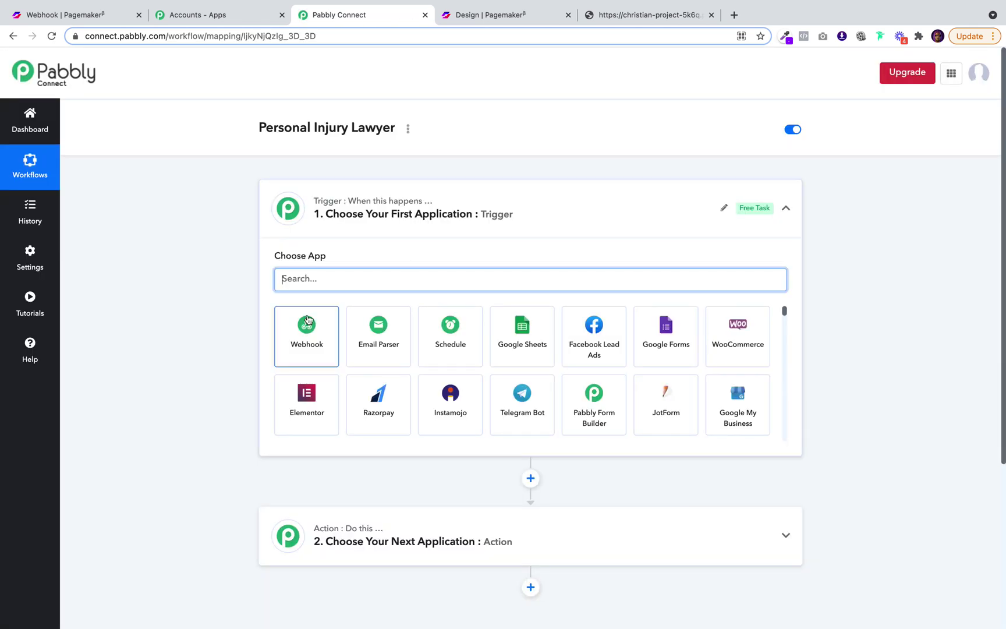
click(307, 322)
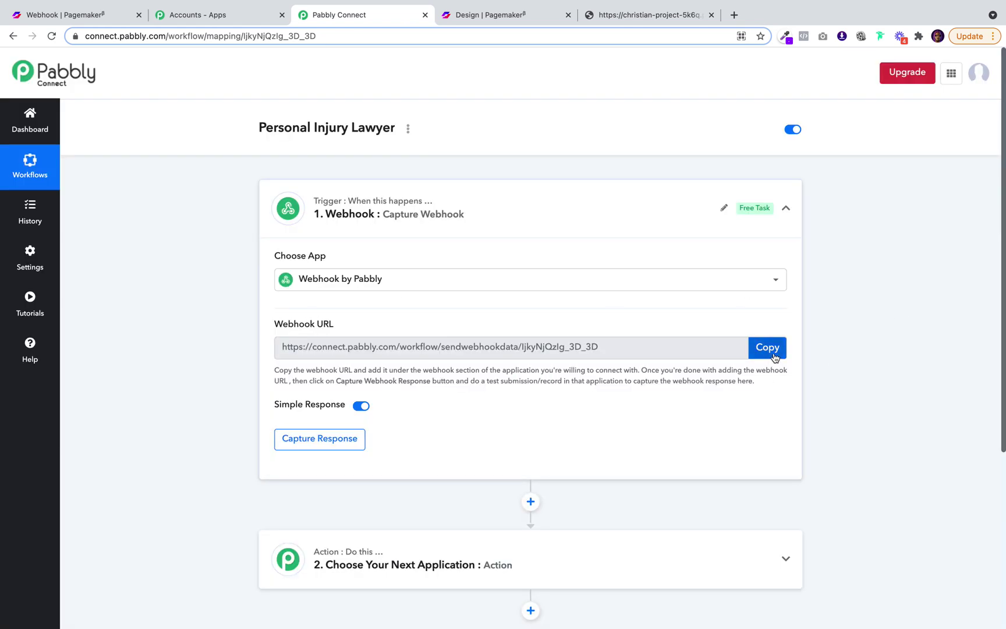
click(767, 347)
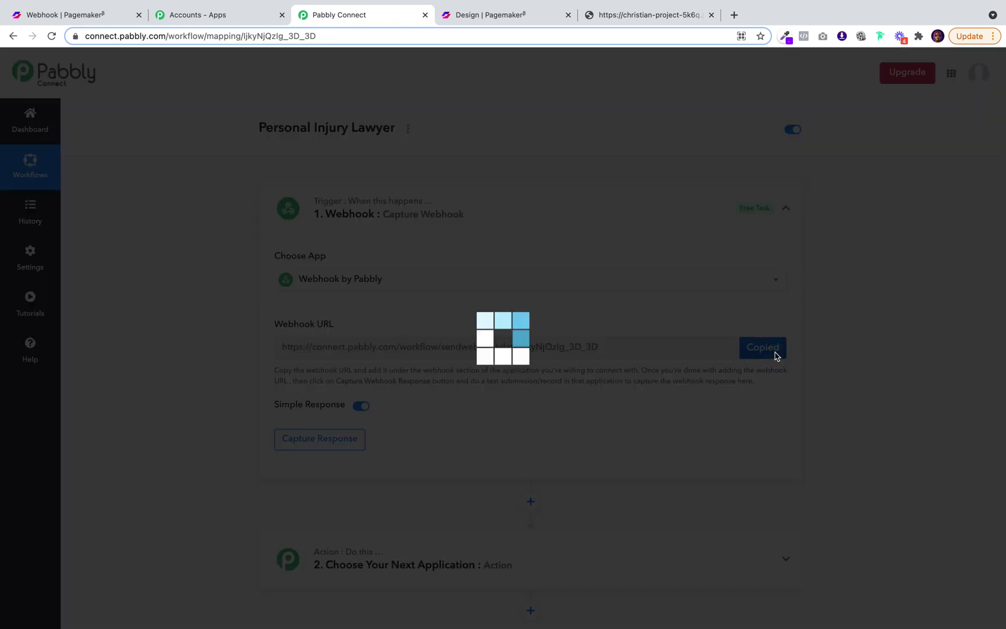
click(35, 17)
- Paste the Pabbly webhook URL into Webhook URL, keep POST, and create the integration
click(154, 225)
text(v)
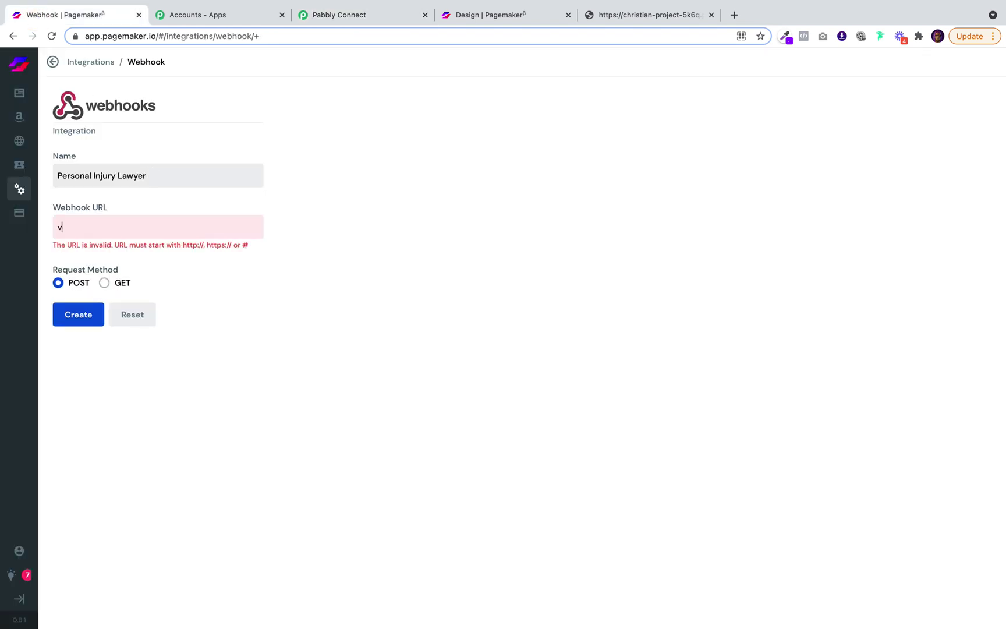
key(BackSpace)
key(super+v)
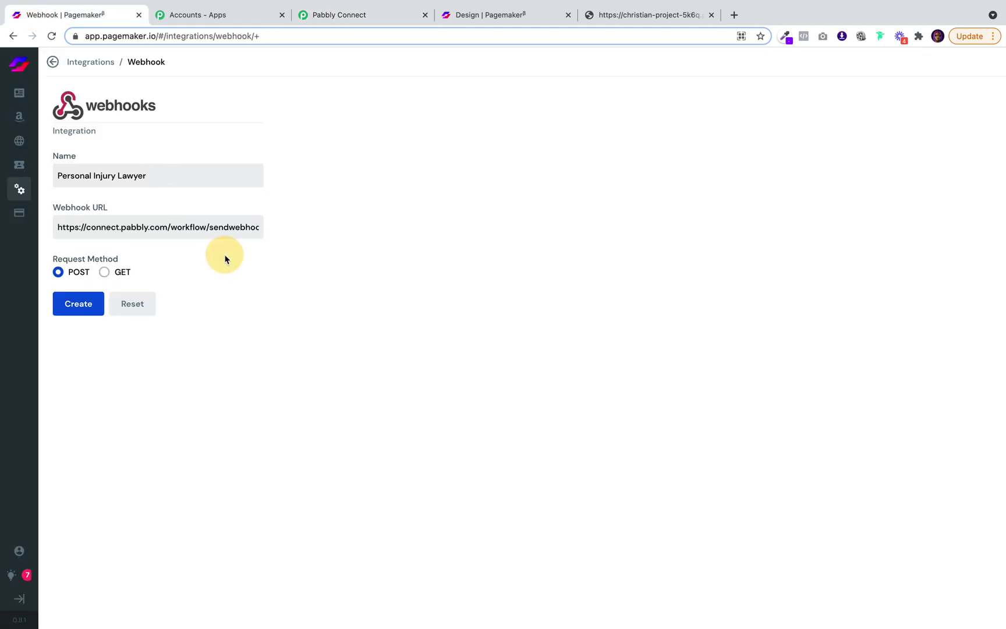
click(225, 255)
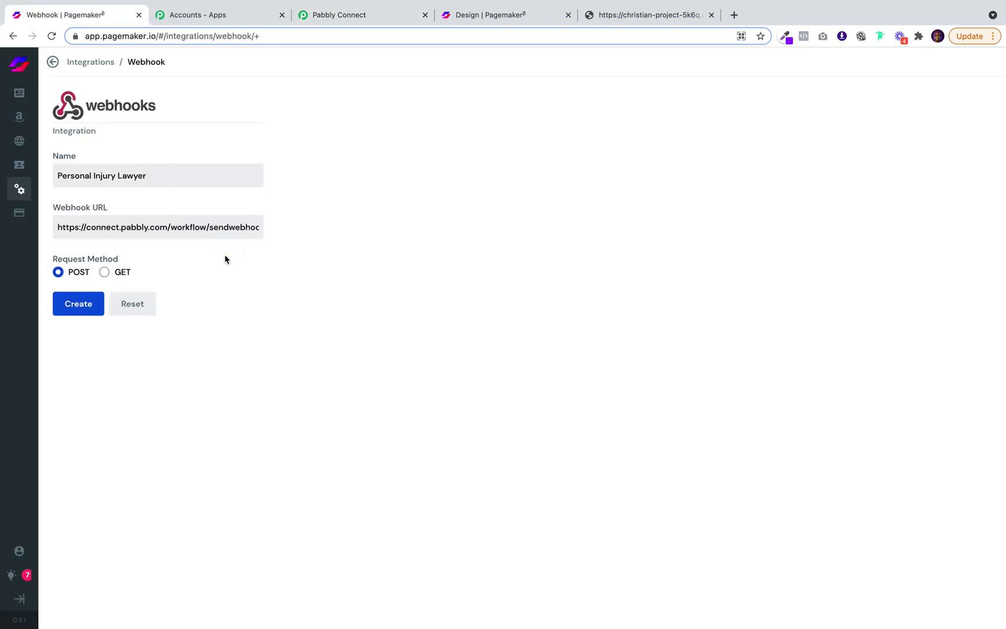
click(64, 309)
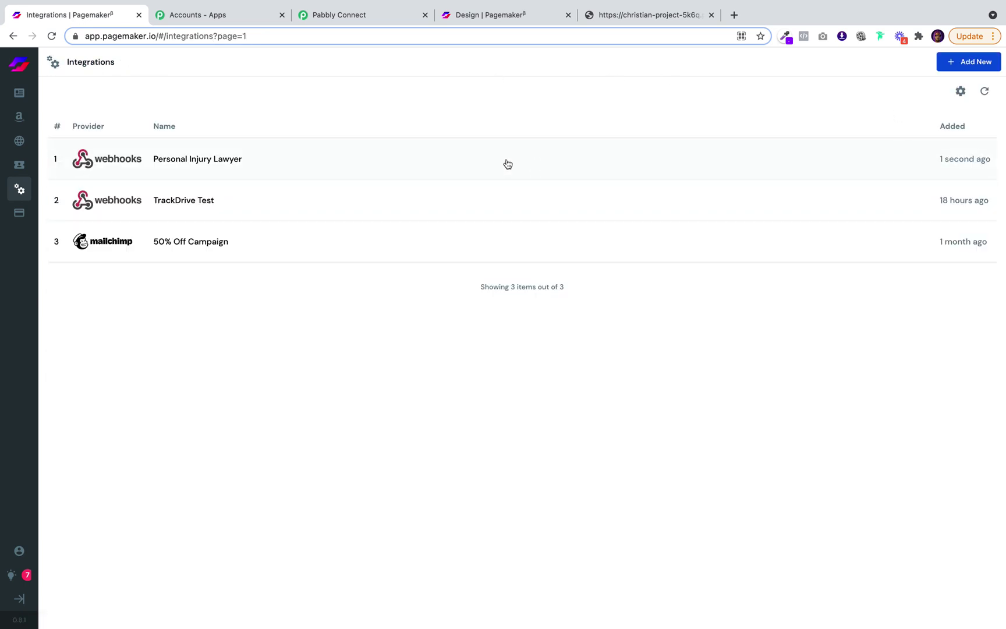
- Return to the Pabbly workflow and dismiss the low-battery notification
click(207, 24)
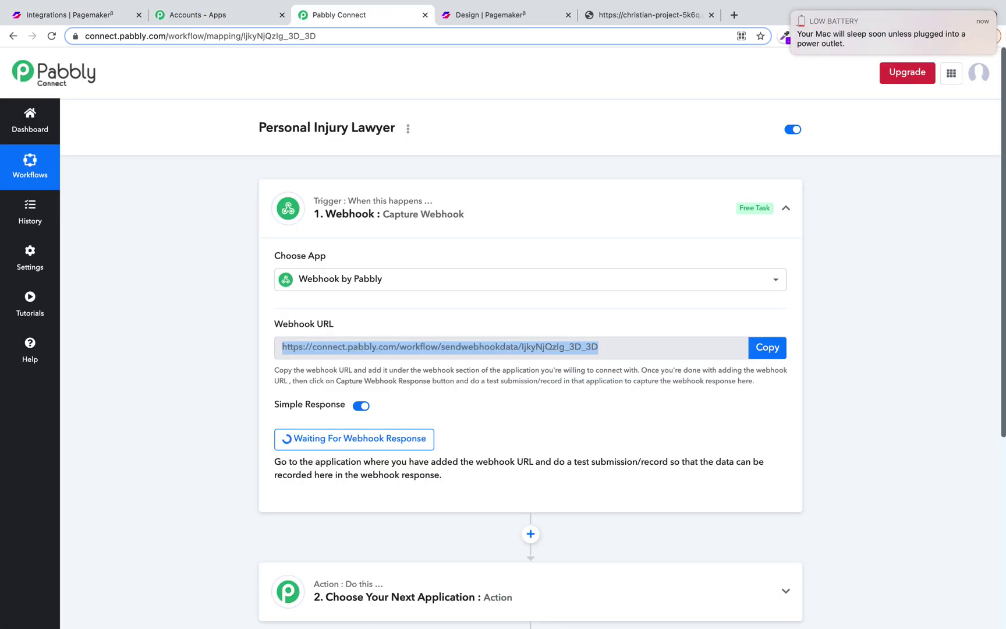
click(794, 17)
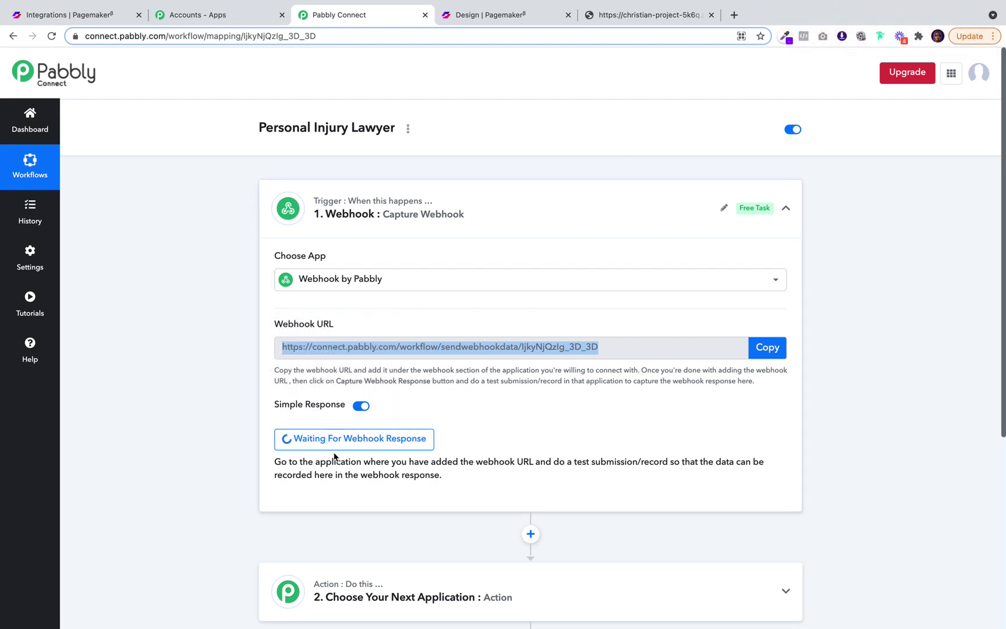
- Look over the published page's Don't Pay a Single Cent form, then return to the page editor
click(512, 21)
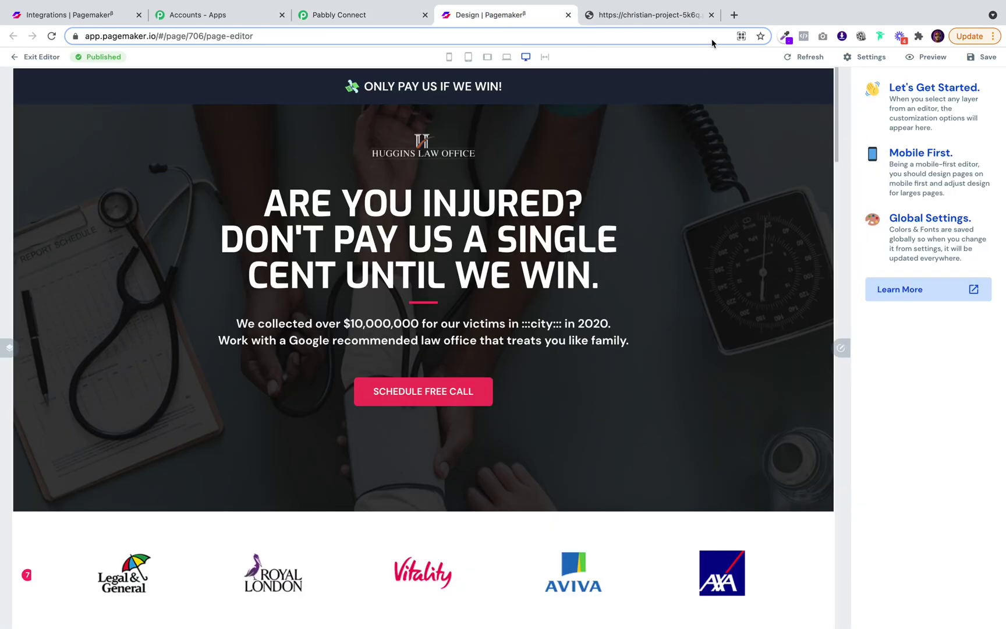
click(671, 21)
scroll(678, 251, down, 15)
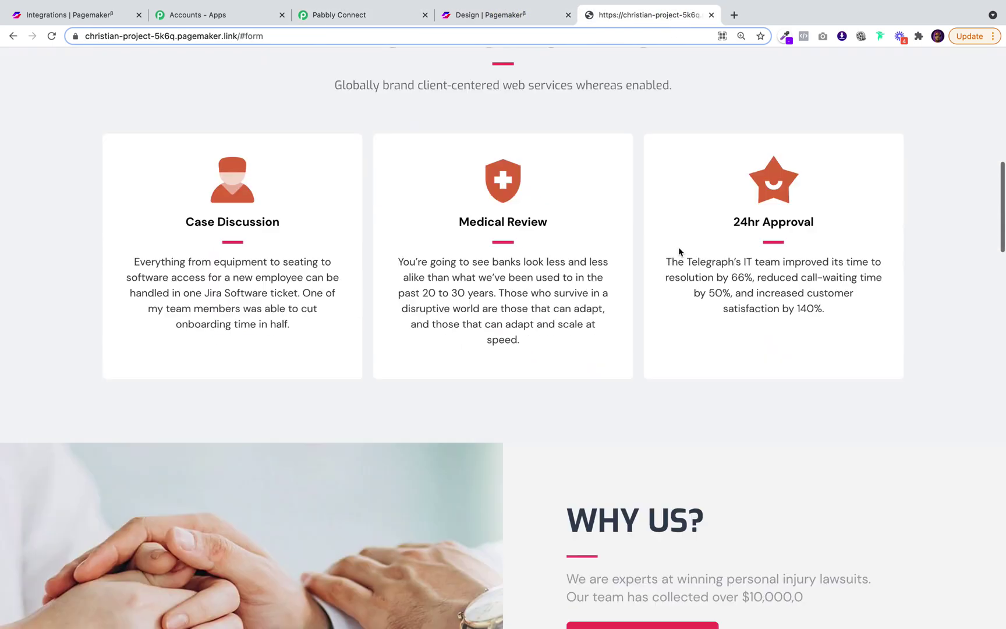
scroll(678, 250, up, 10)
scroll(679, 250, down, 20)
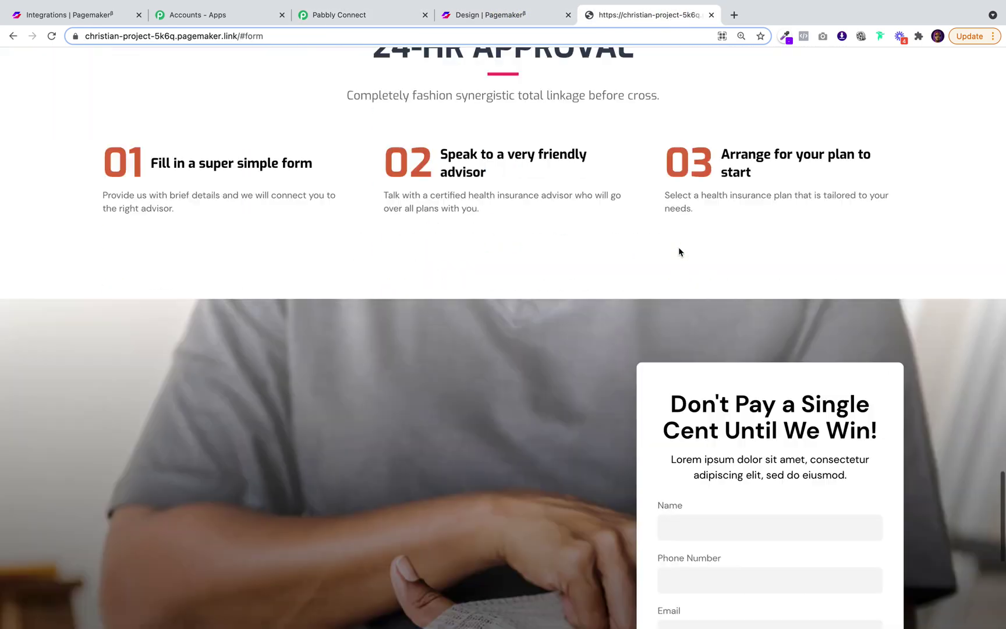
scroll(678, 251, up, 4)
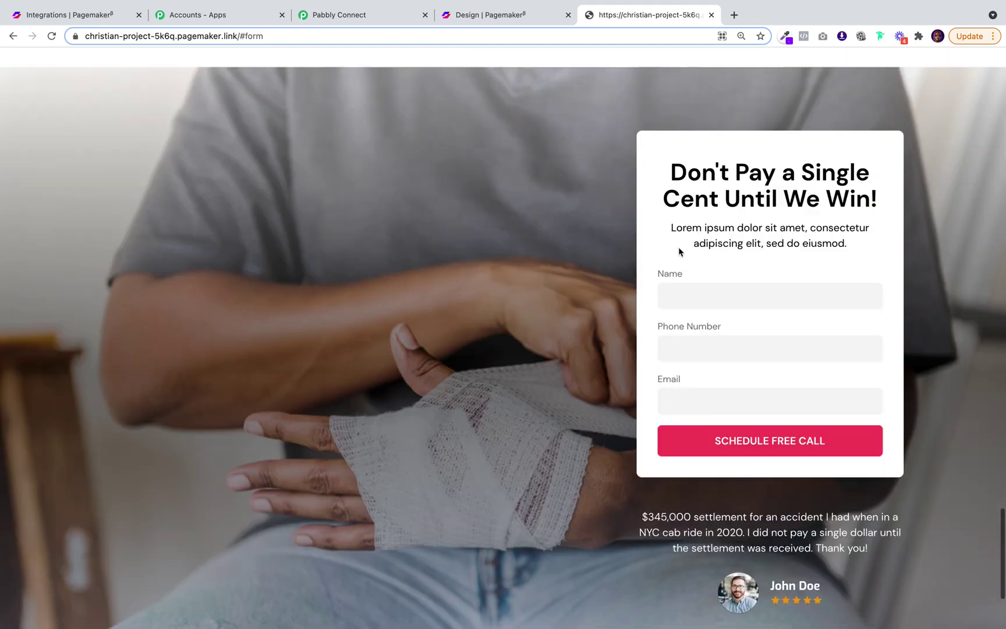
click(498, 14)
scroll(616, 342, down, 5)
scroll(617, 343, down, 15)
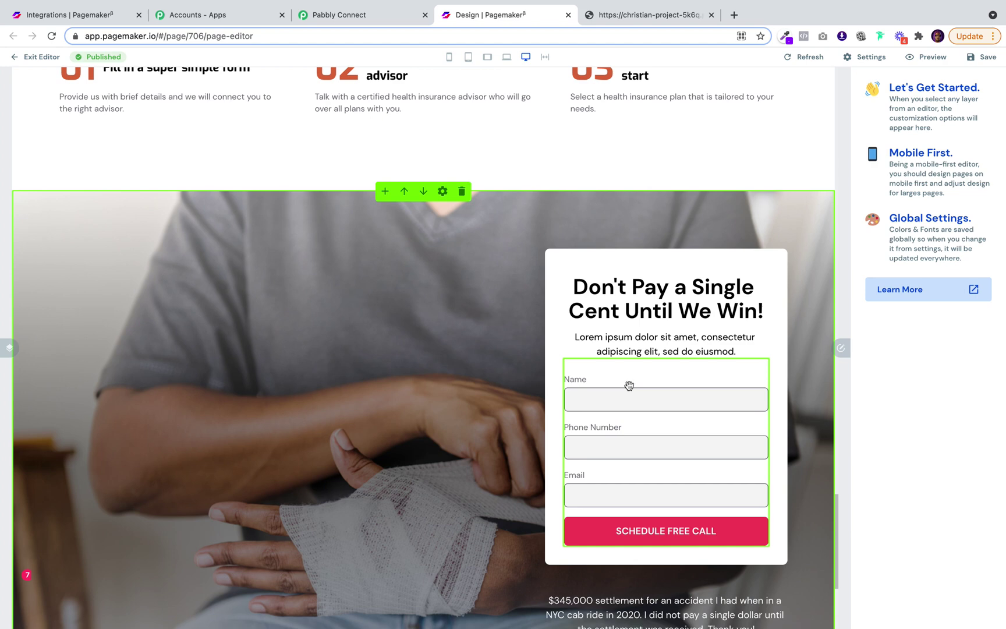
- Set the lead form's Integration to Personal Injury Lawyer
click(629, 380)
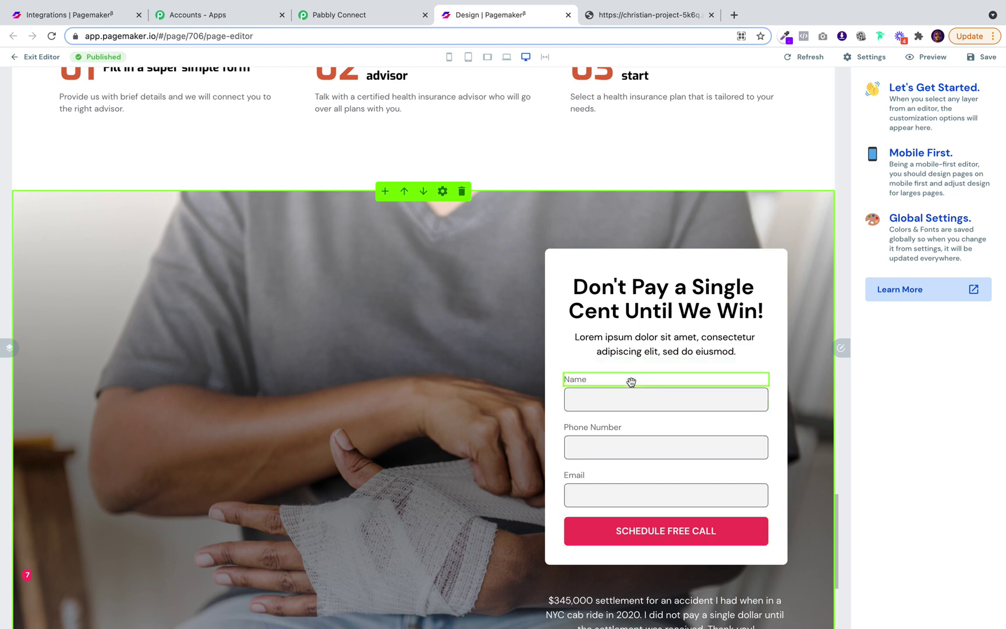
click(840, 348)
click(996, 349)
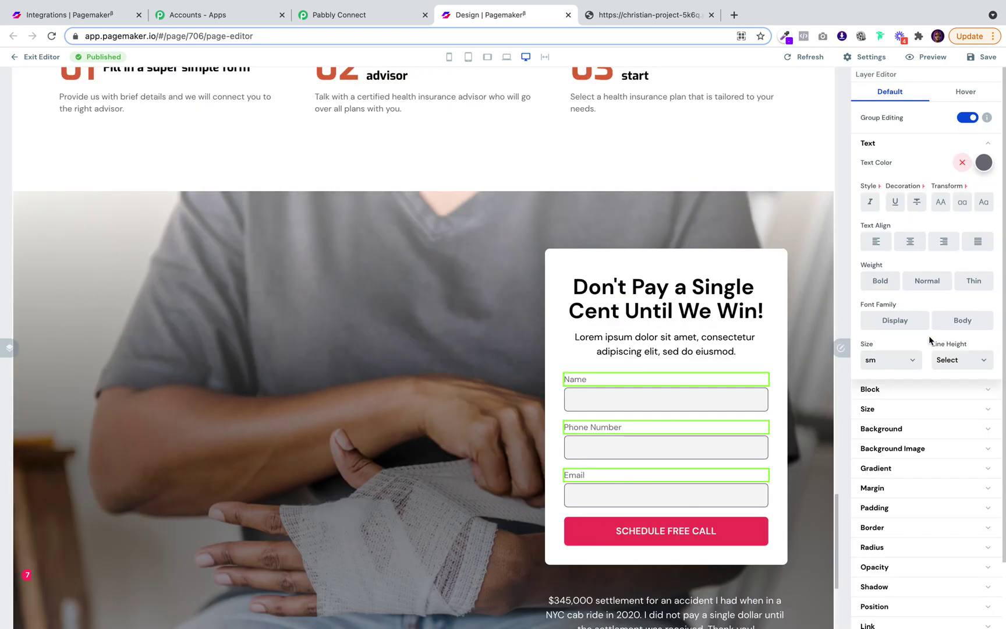
scroll(904, 401, down, 3)
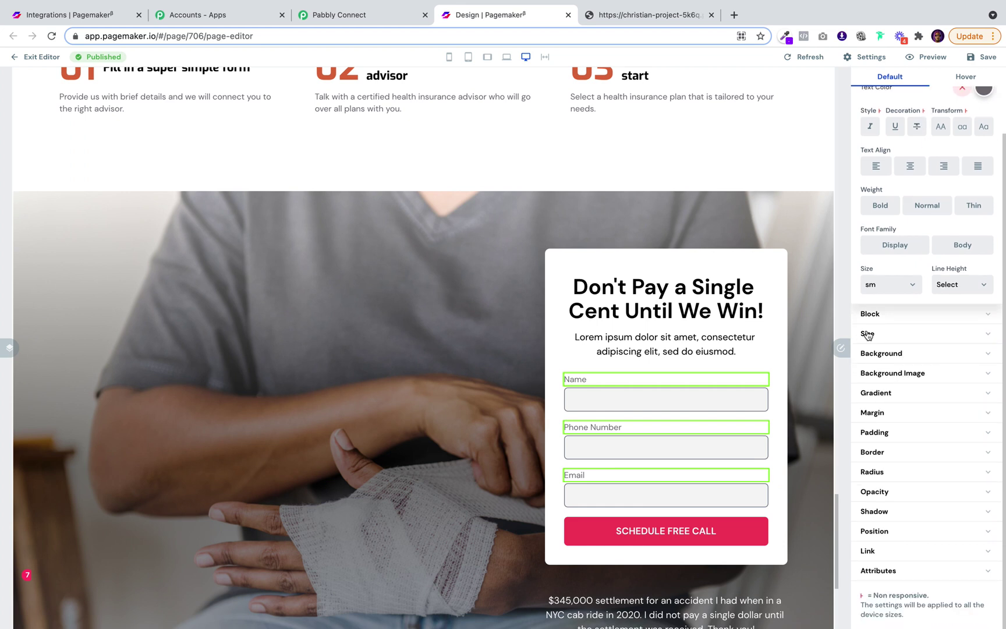
click(734, 408)
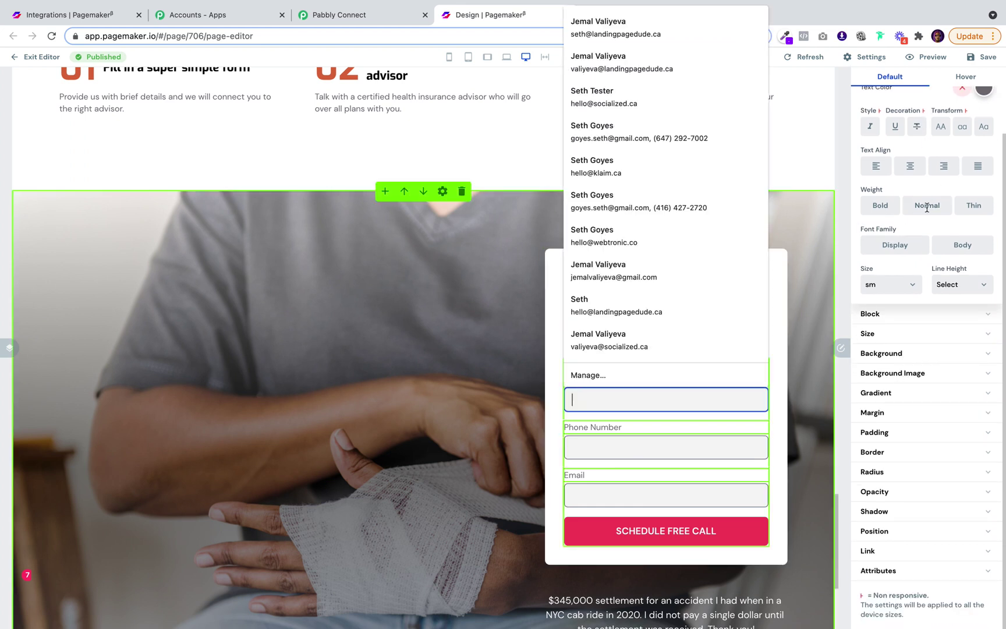
scroll(937, 204, up, 3)
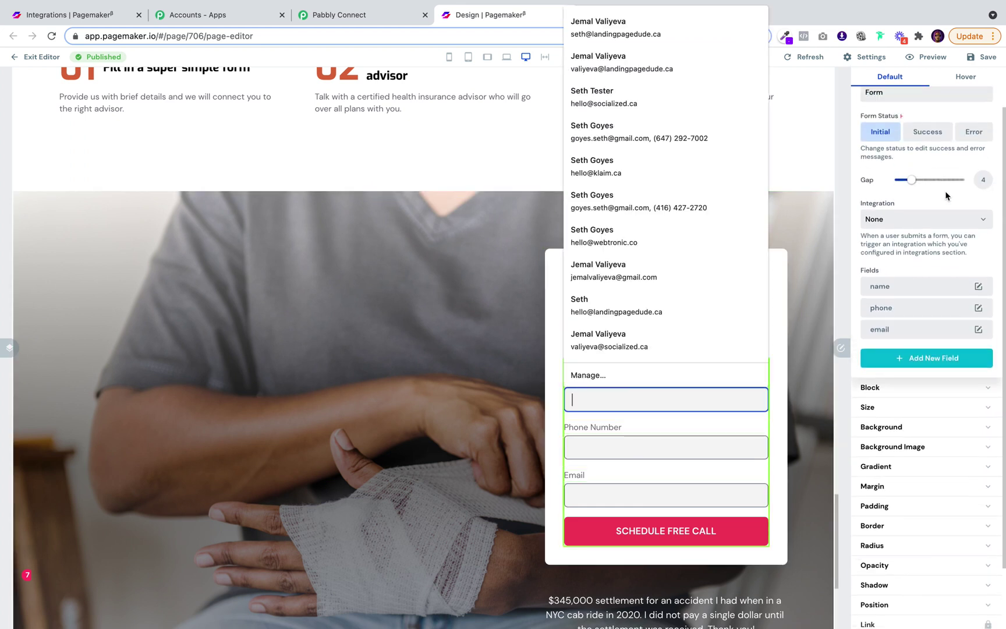
click(941, 220)
click(938, 232)
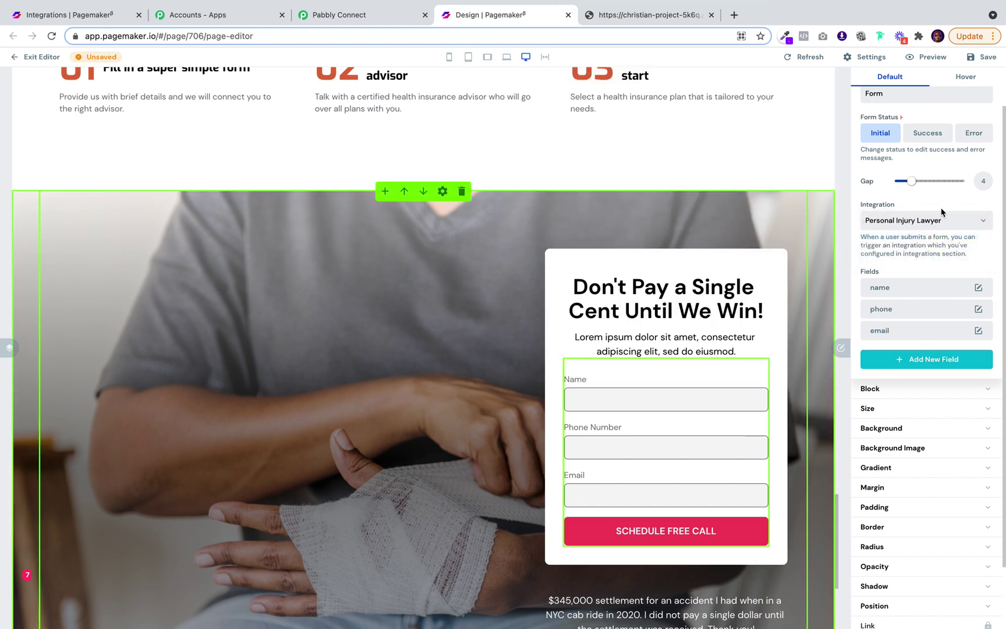
- Save & Publish the landing page and view the live page
click(984, 56)
click(961, 110)
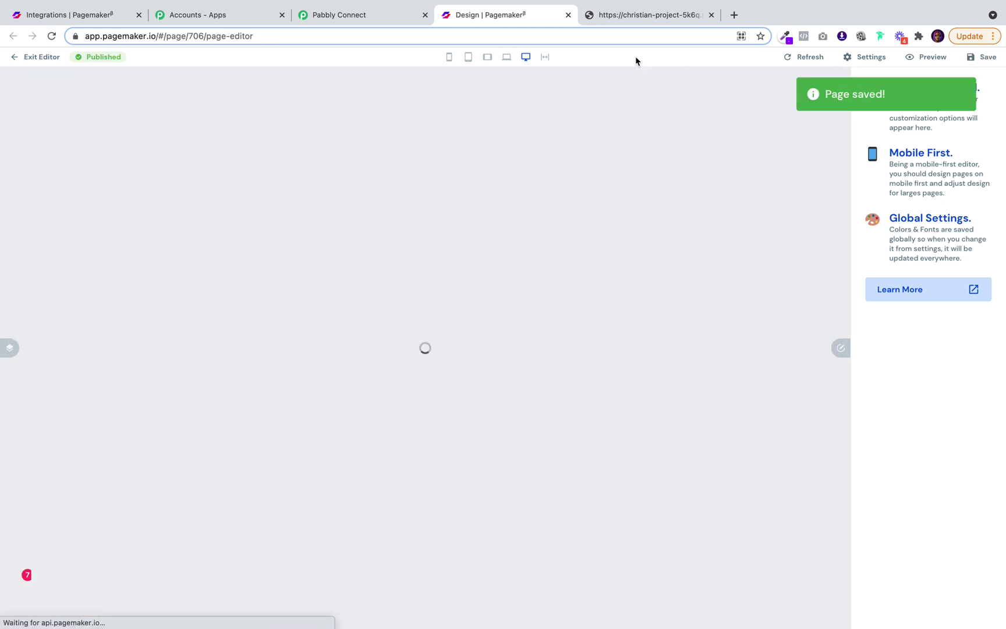
click(652, 16)
- Reload the live page, autofill Name, Phone and Email, and submit via Schedule Free Call
key(super+r)
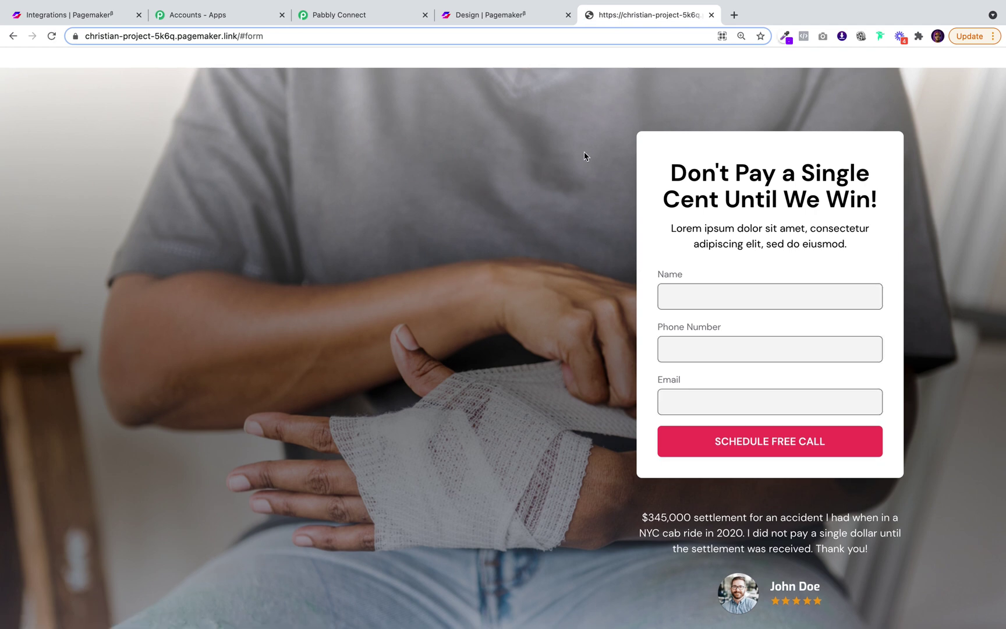
click(669, 286)
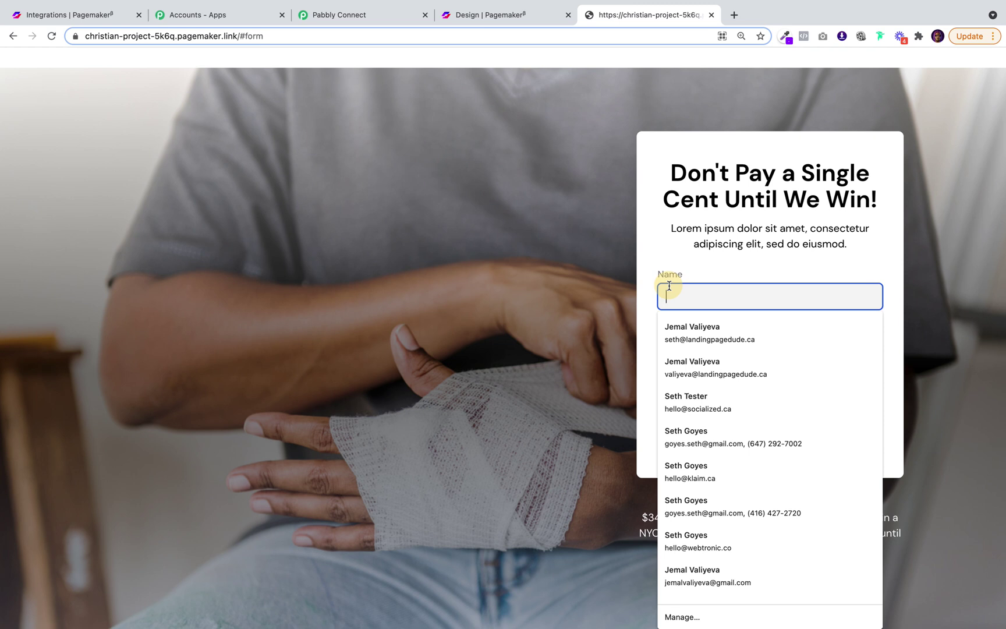
click(705, 323)
click(719, 440)
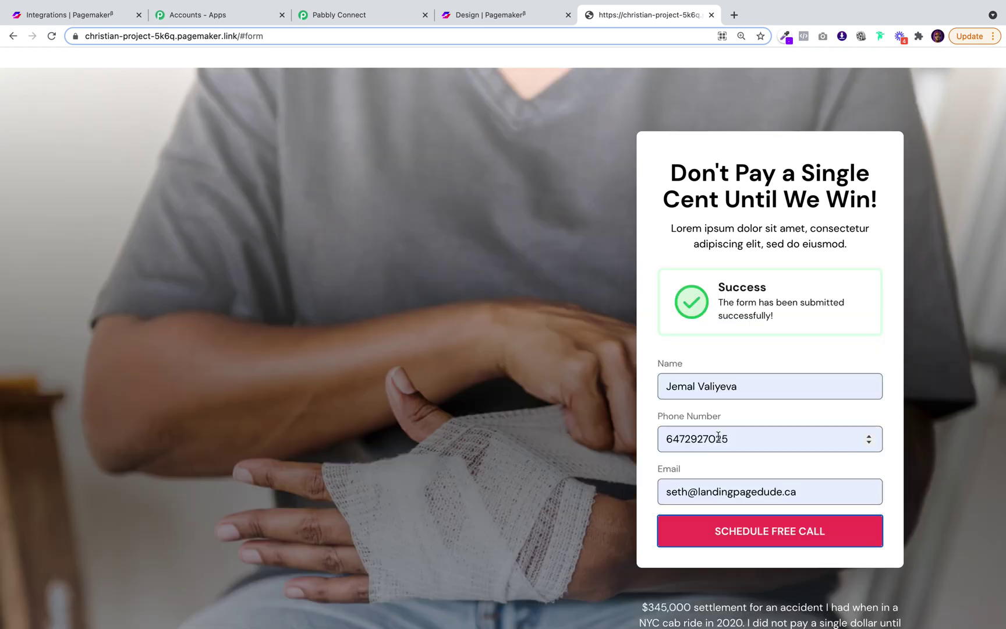
click(386, 16)
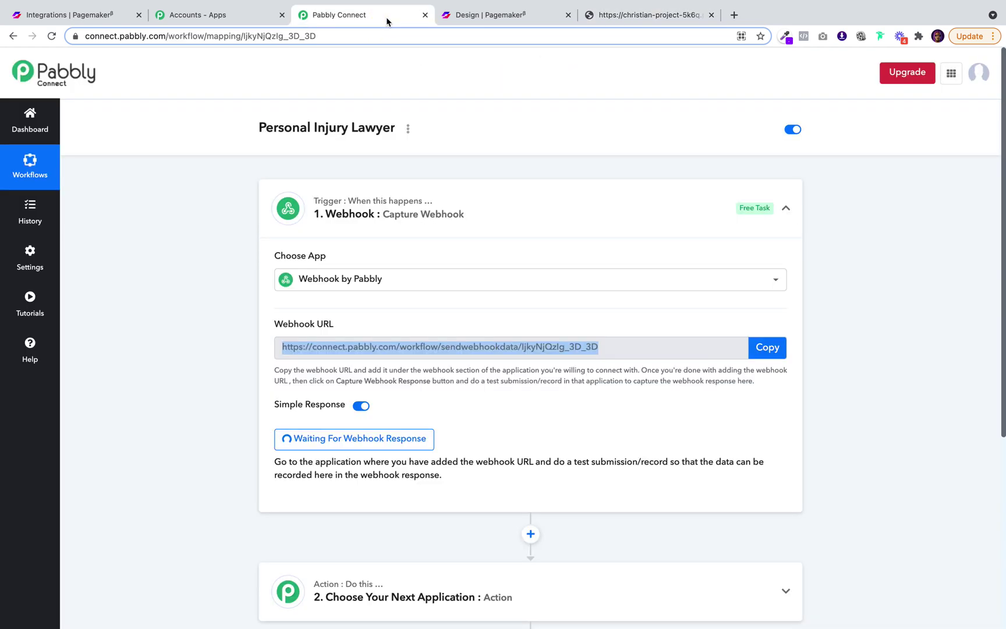
- Scroll through the trigger's captured response showing the test lead's Name, Phone and Email
click(533, 415)
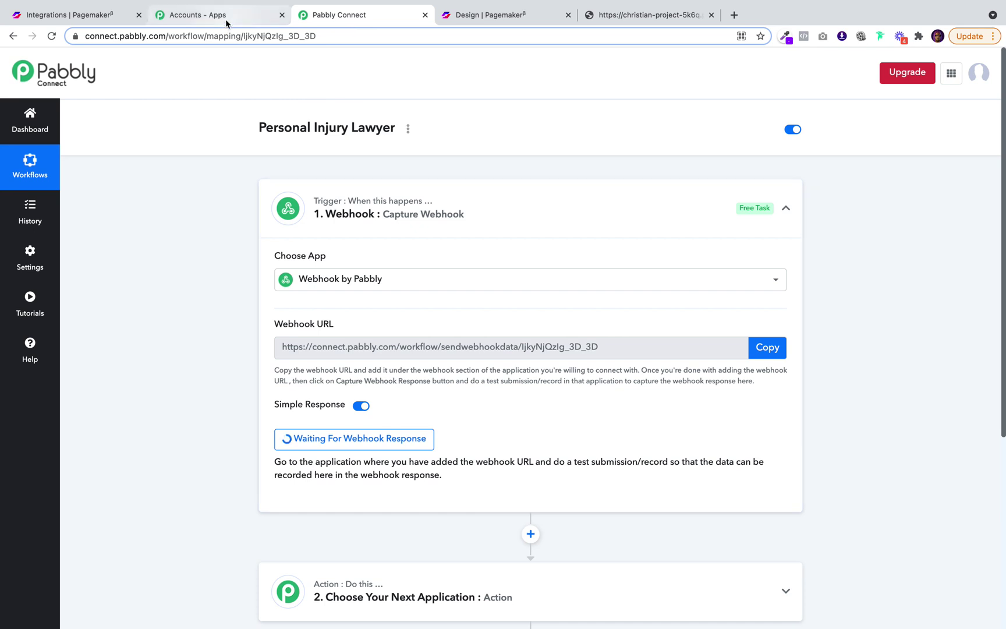
scroll(519, 410, down, 2)
scroll(519, 413, down, 2)
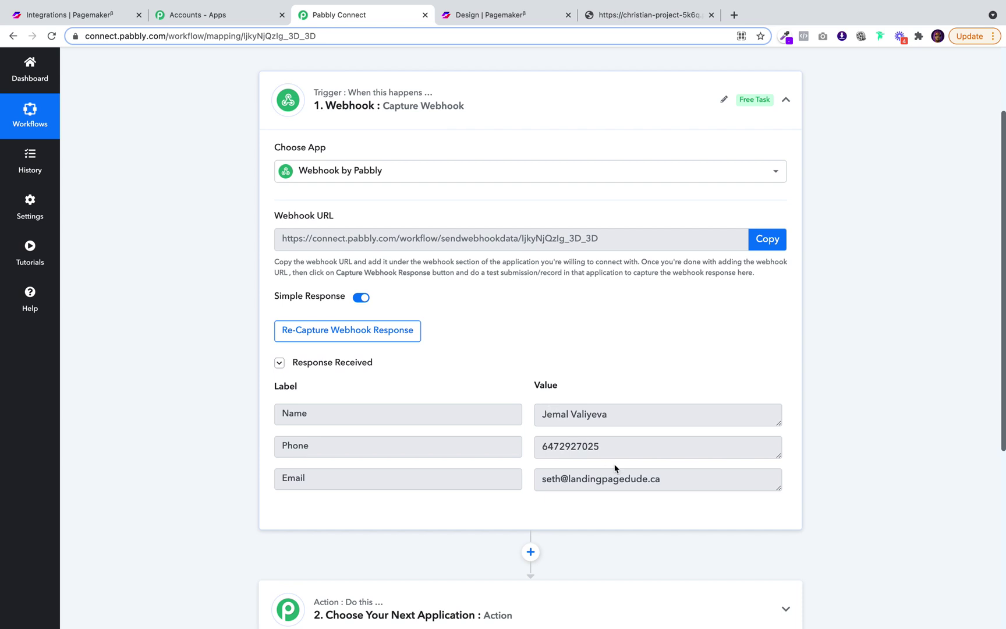
scroll(615, 468, down, 6)
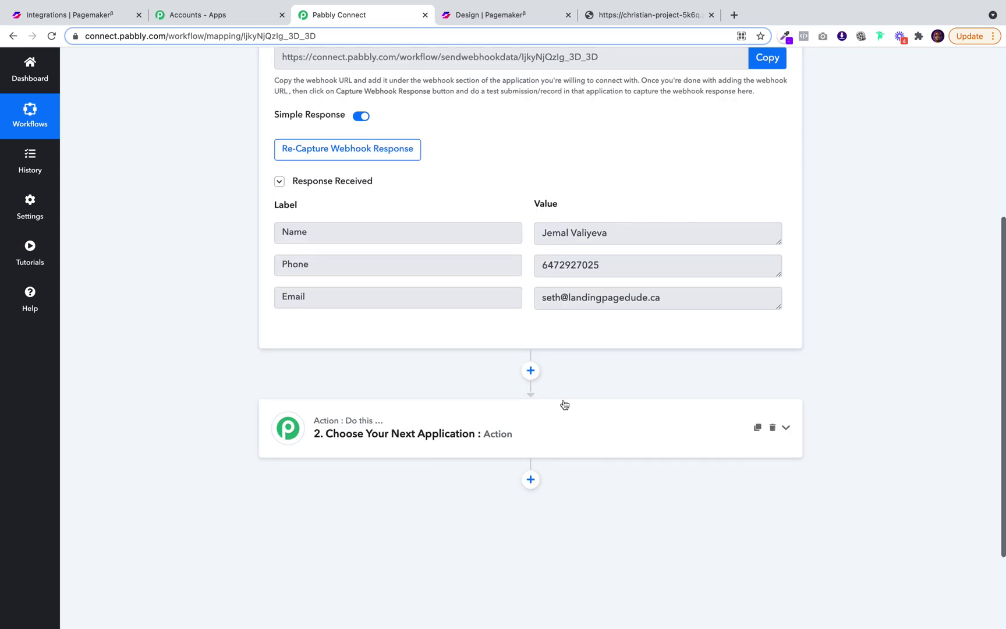
- Search 'slack' in step 2's Choose App and select Slack as the action app
click(548, 445)
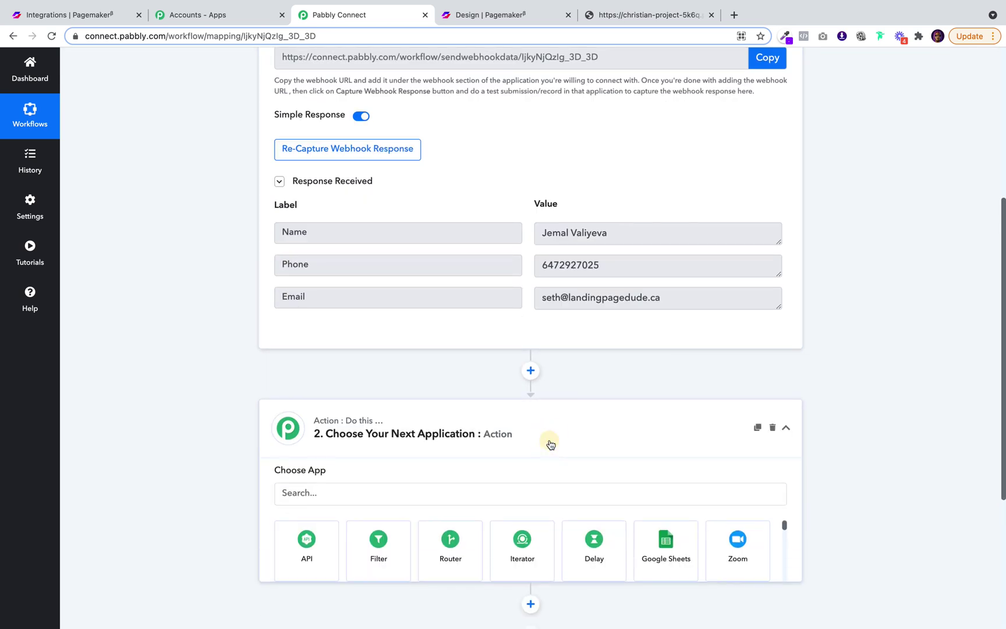
click(462, 498)
text(slack)
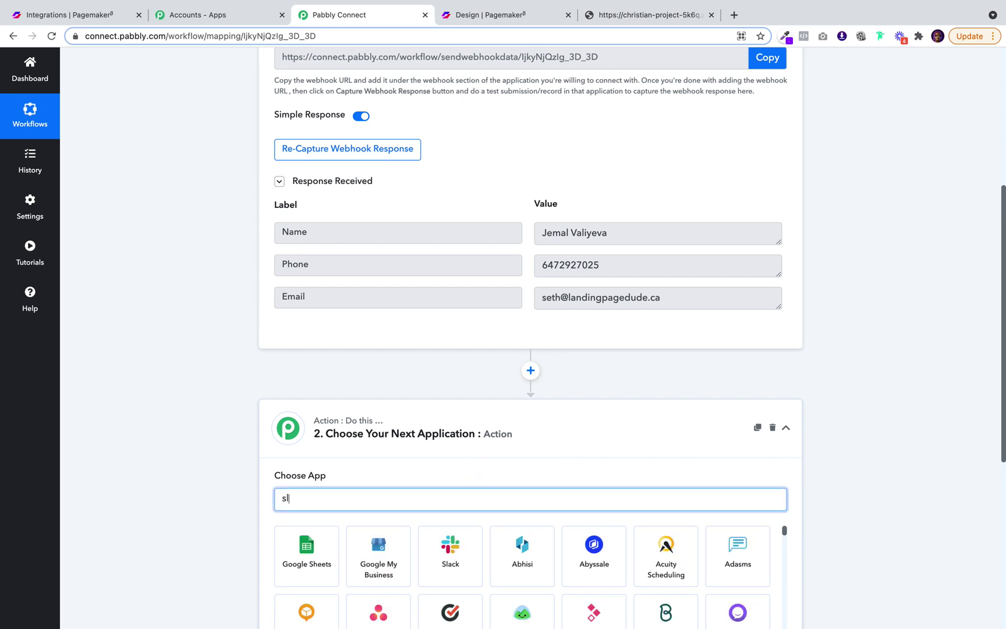
click(278, 558)
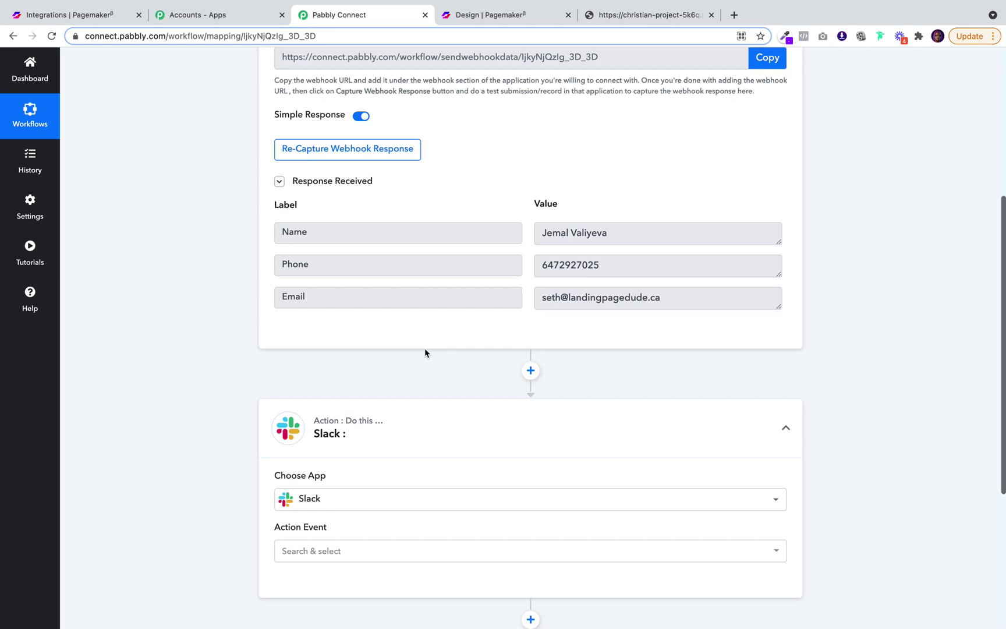
scroll(425, 353, up, 3)
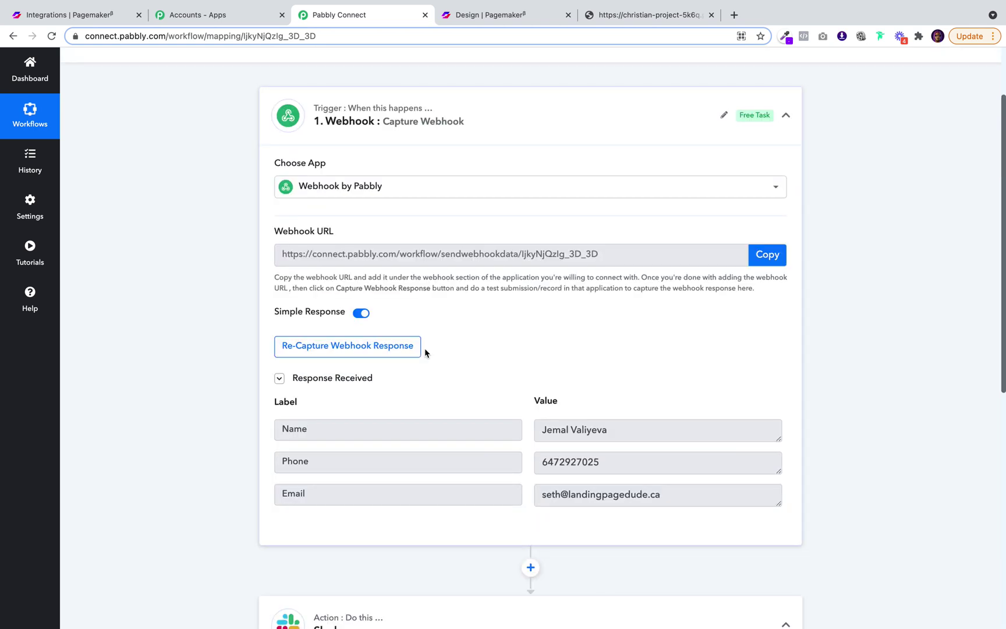